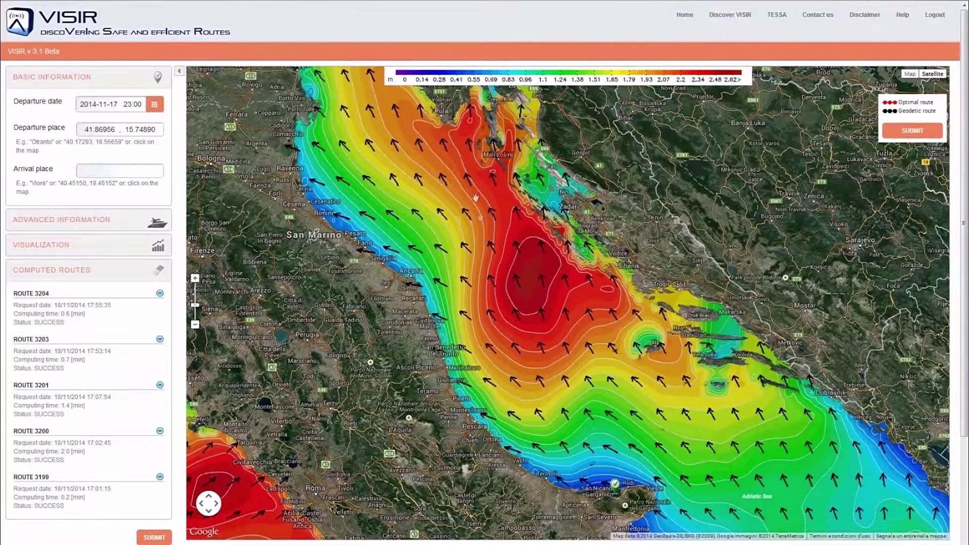
# Step: Place the arrival point at 44.53959, 14.45801 in the northern Adriatic and compute the route
pyautogui.click(497, 158)
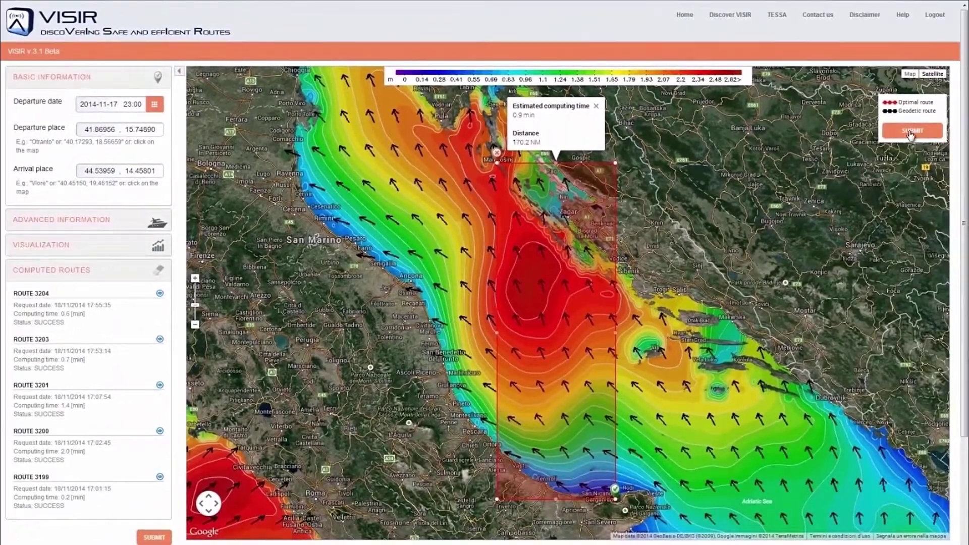
pyautogui.click(911, 133)
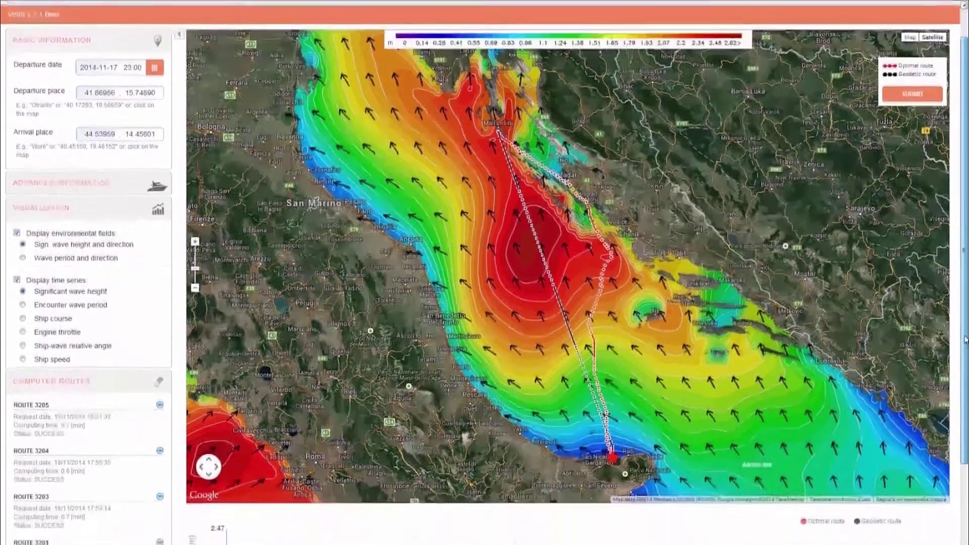
# Step: Scroll to the route's time-series chart and switch it to ship speed
pyautogui.moveTo(965, 340); pyautogui.dragTo(958, 458)
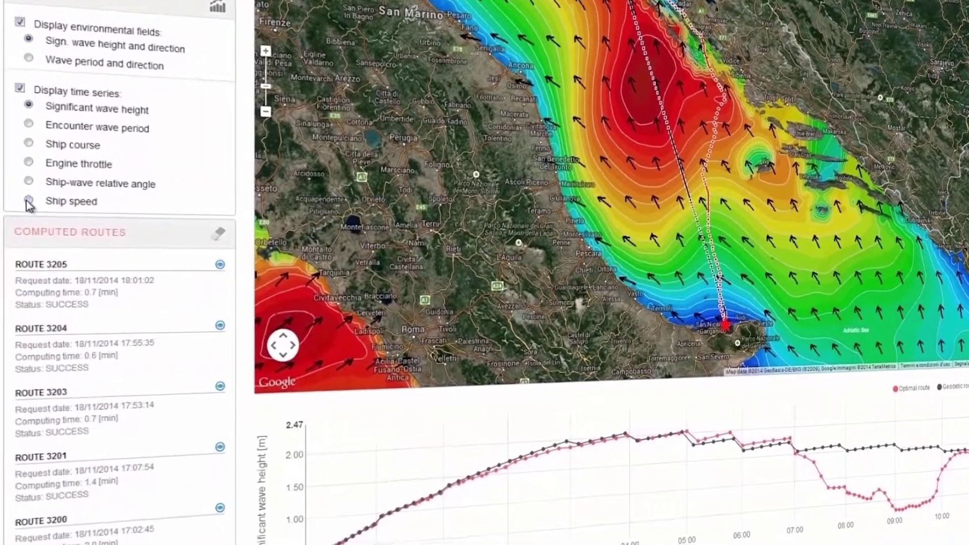
pyautogui.click(29, 201)
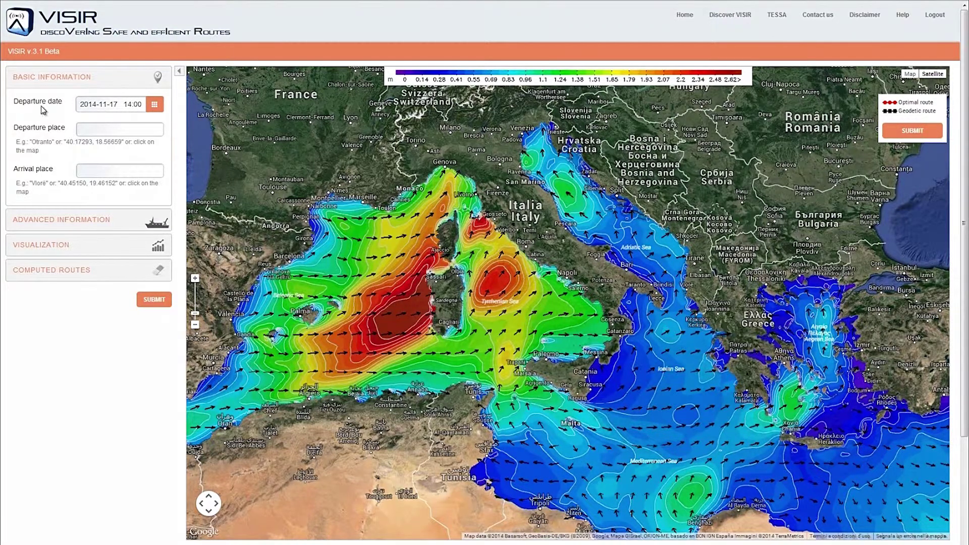
# Step: Set the departure date to 2014-11-19 at 21:00
pyautogui.click(155, 106)
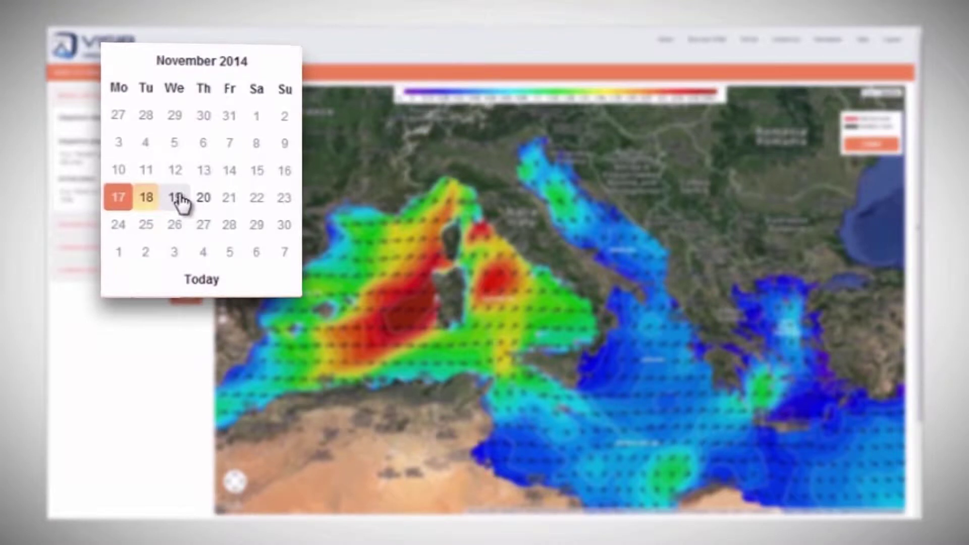
pyautogui.click(177, 198)
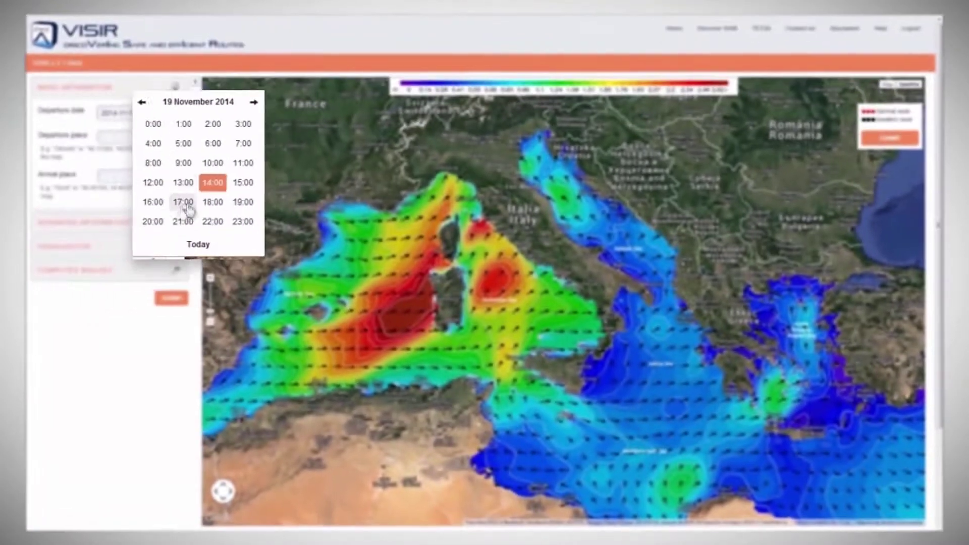
pyautogui.click(185, 212)
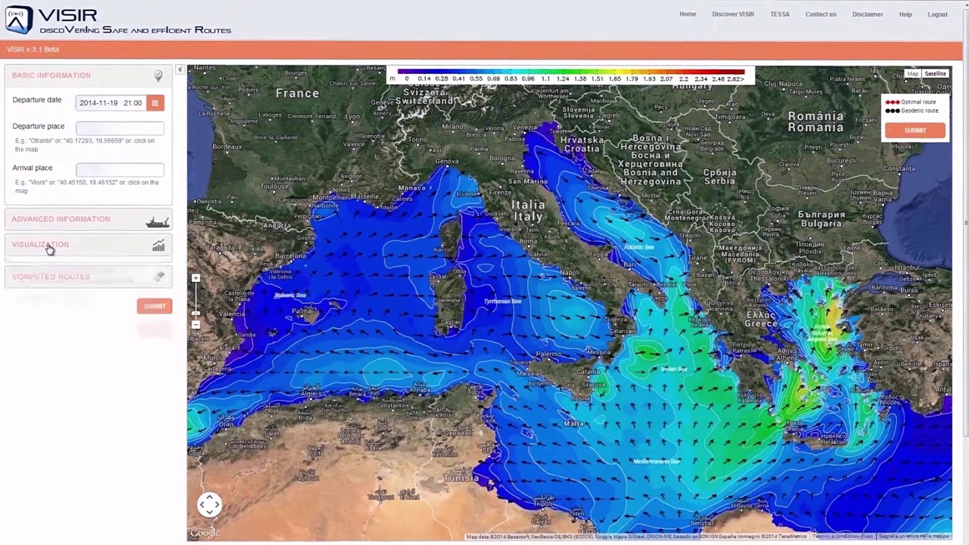
# Step: Display wave period and direction on the map and zoom in on the Peloponnese
pyautogui.click(50, 246)
pyautogui.click(37, 296)
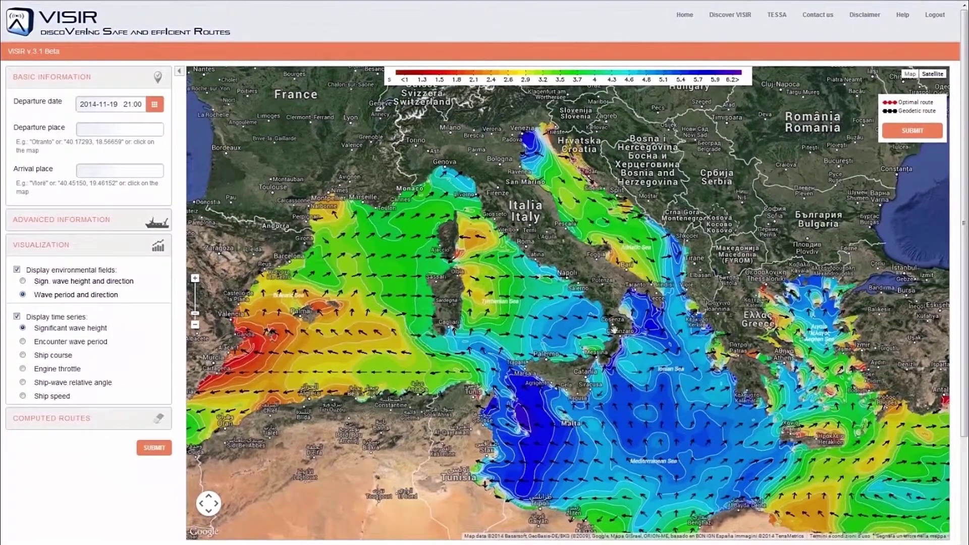
pyautogui.moveTo(681, 335); pyautogui.dragTo(530, 241)
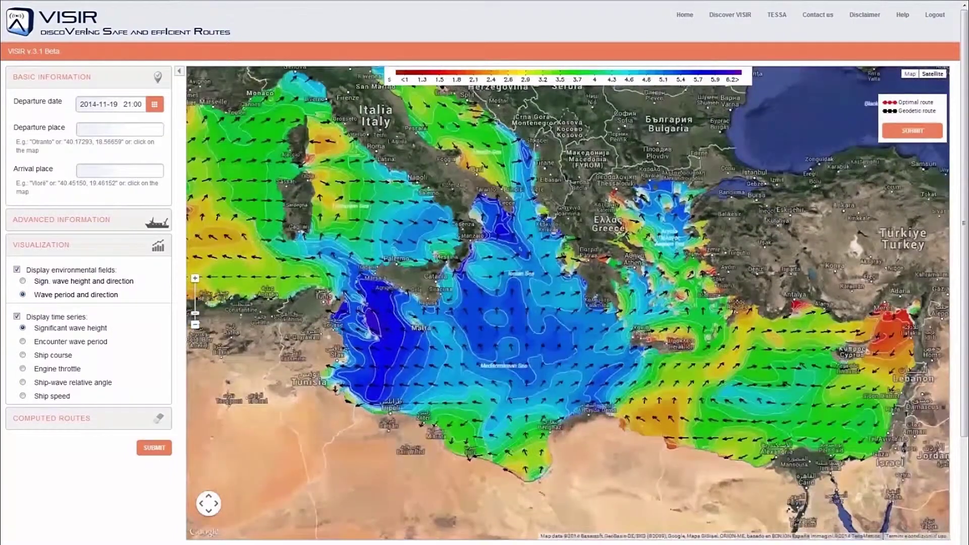
pyautogui.click(195, 278)
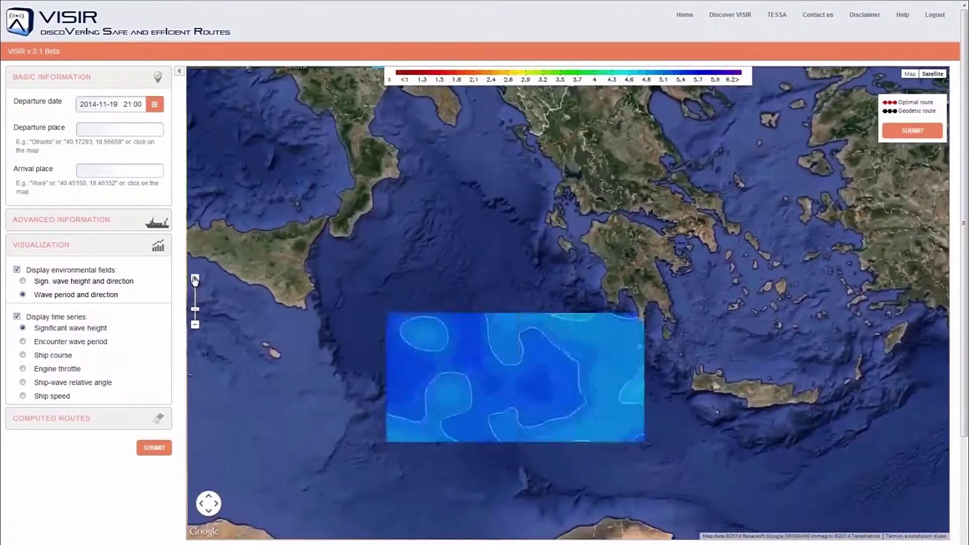
pyautogui.click(195, 278)
pyautogui.moveTo(510, 192); pyautogui.dragTo(399, 283)
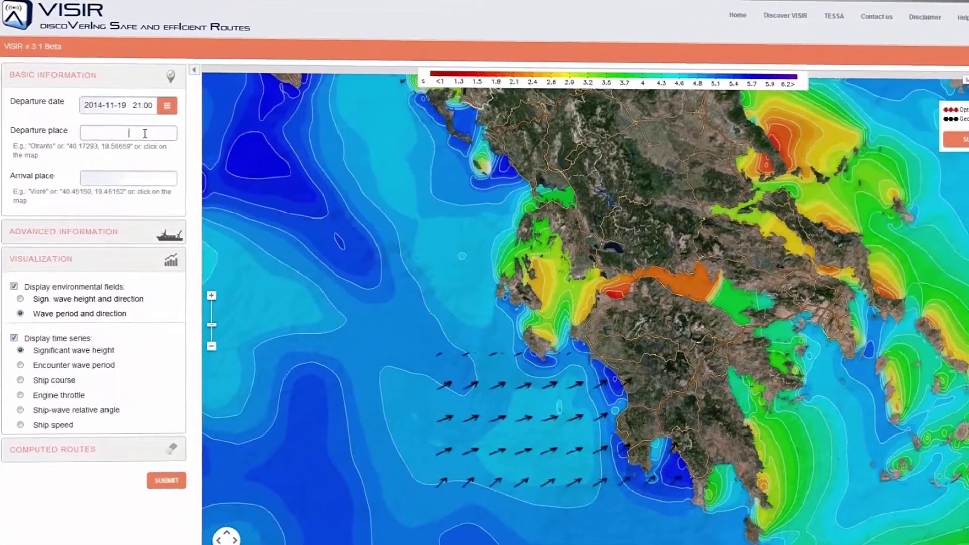
# Step: Submit a route from patra to kalamata and dismiss the no-sea error #31
pyautogui.click(134, 130)
pyautogui.write('patra')
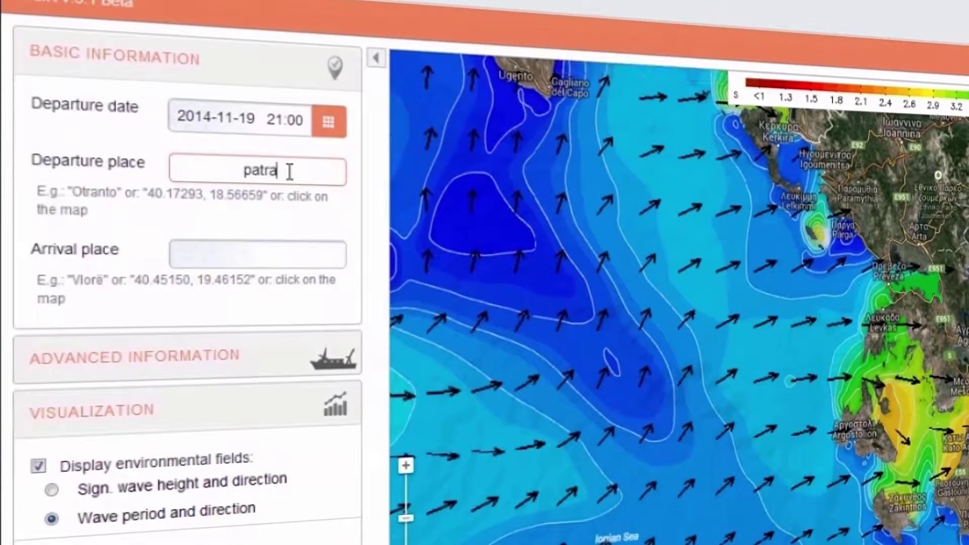
pyautogui.write('kala')
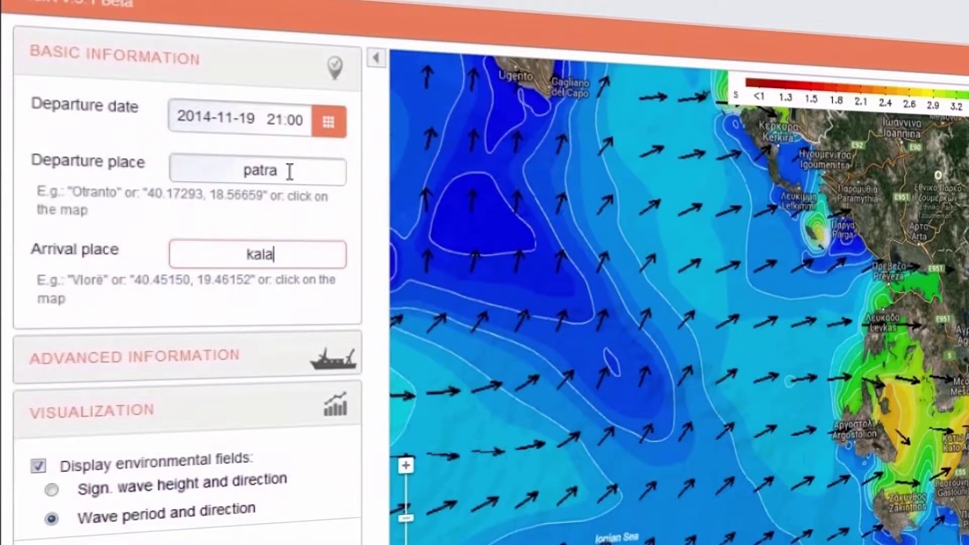
pyautogui.write('mata')
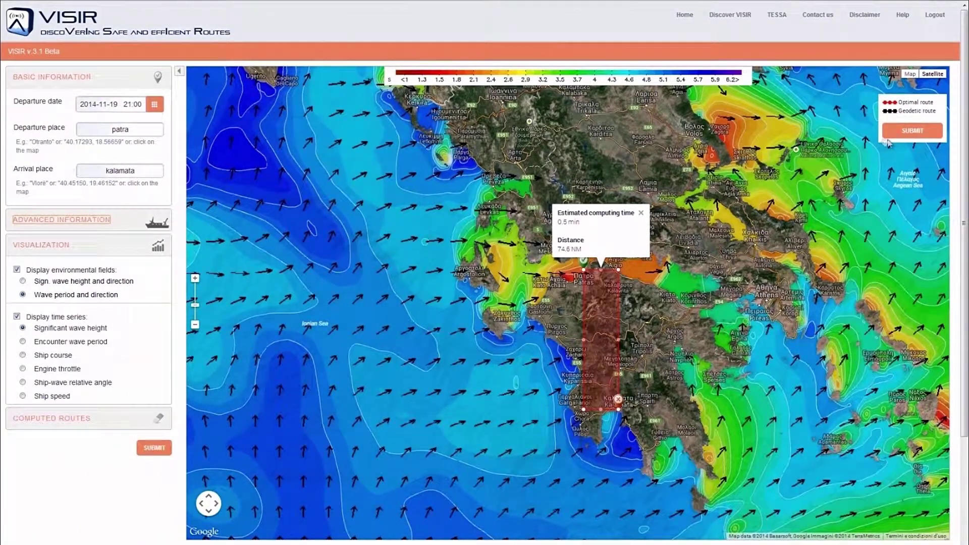
pyautogui.click(909, 132)
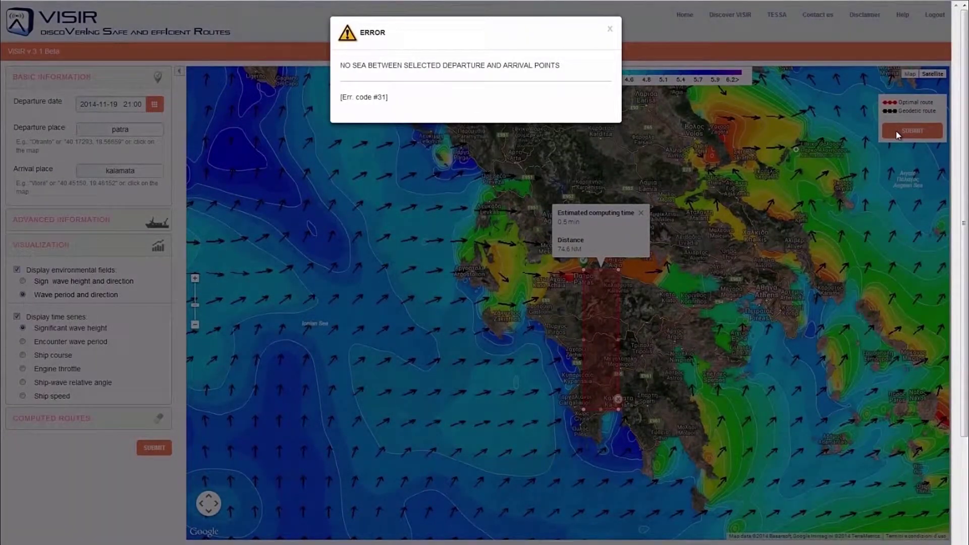
pyautogui.click(610, 32)
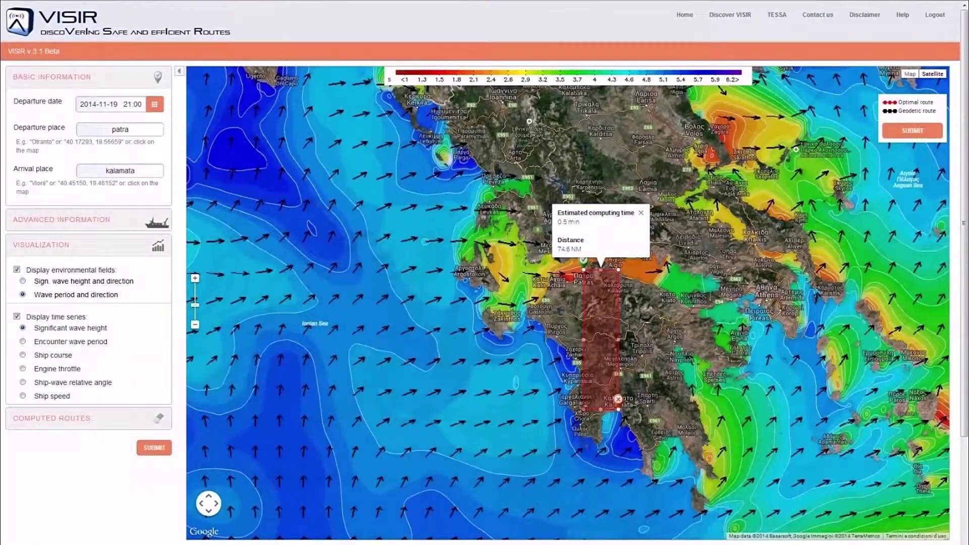
# Step: Extend the Patra–Kalamata routing area west over the Ionian Sea and resubmit
pyautogui.moveTo(583, 409); pyautogui.dragTo(508, 458)
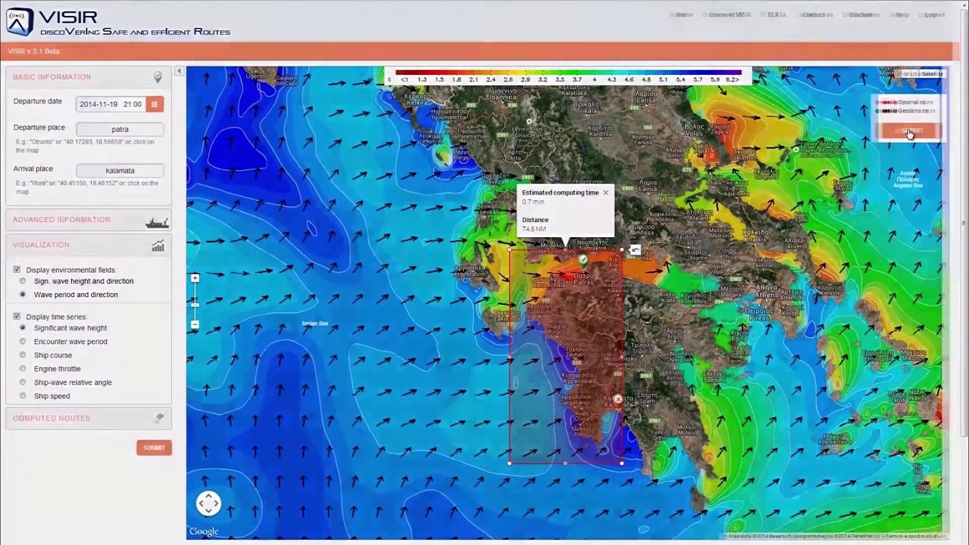
pyautogui.click(910, 132)
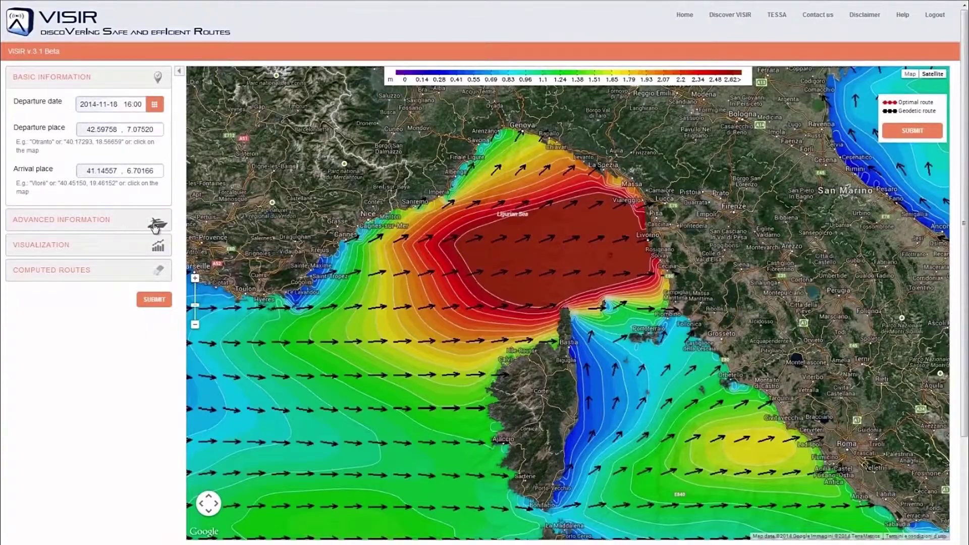
# Step: Compare the vessel types and pick the fishing vessel (360 hp, 10 kts, 16 m length)
pyautogui.click(155, 225)
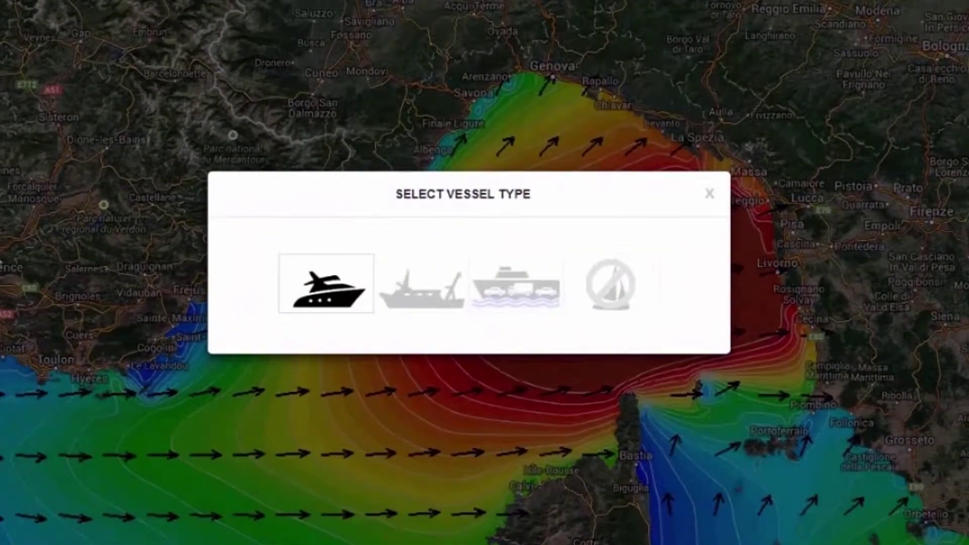
pyautogui.moveTo(306, 284)
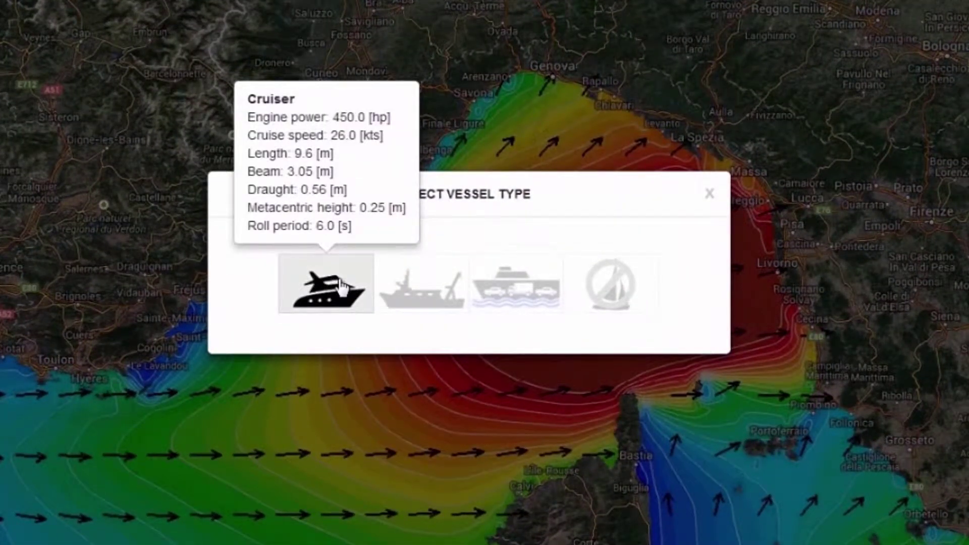
pyautogui.moveTo(407, 292)
pyautogui.moveTo(548, 302)
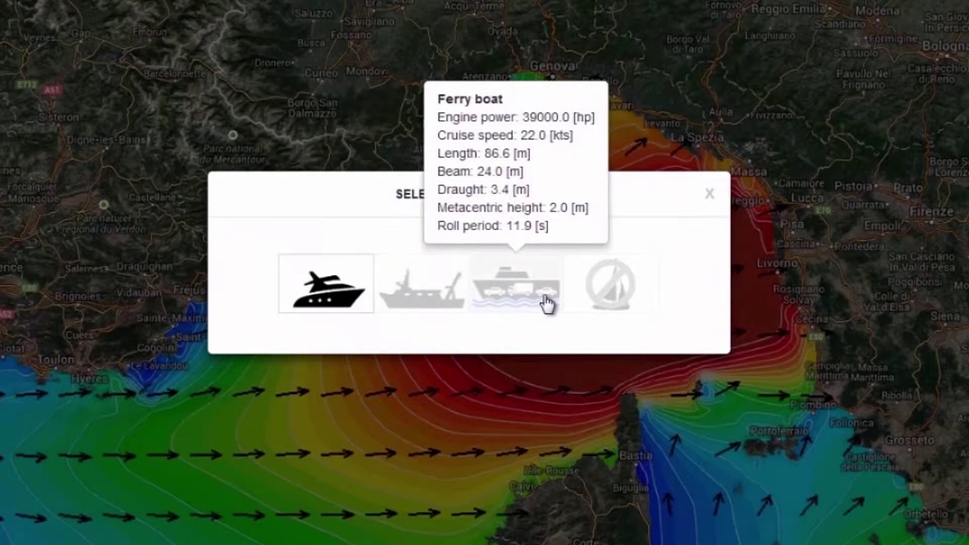
pyautogui.click(422, 298)
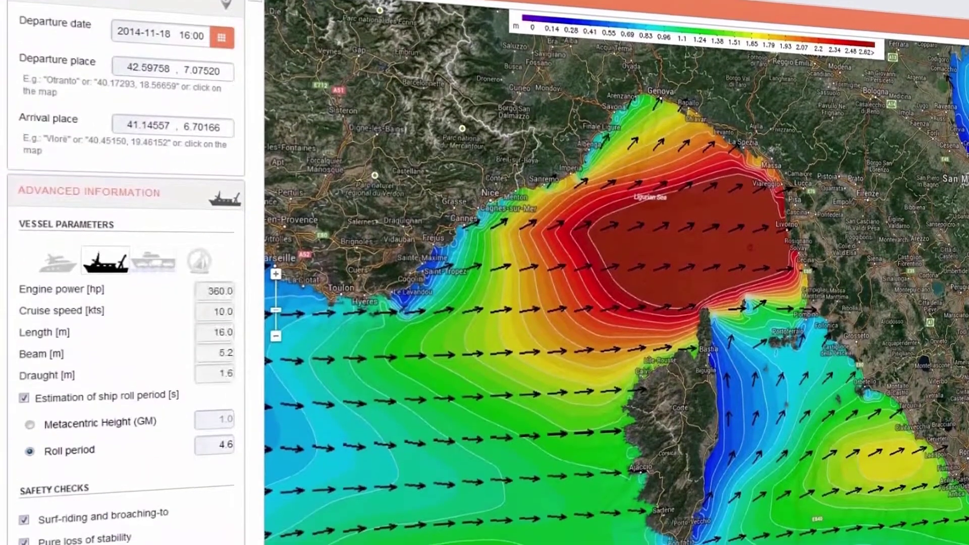
# Step: Set engine power to 650 hp and draught to 2 m, giving 10.67 kts cruise speed
pyautogui.doubleClick(213, 301)
pyautogui.write('50')
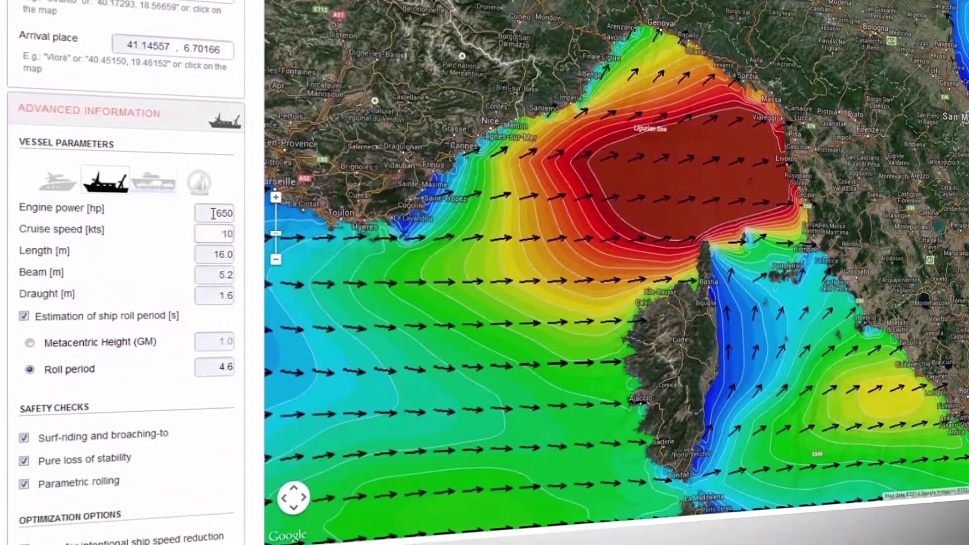
pyautogui.press('Tab')
pyautogui.press('Tab')
pyautogui.press('Tab')
pyautogui.press('Tab')
pyautogui.write('2')
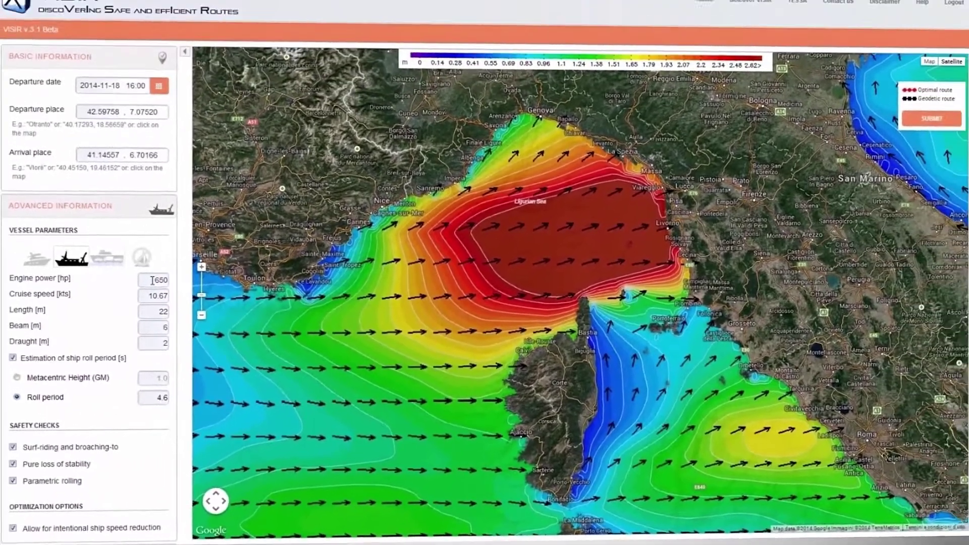
# Step: Set the departure place to Cannes and the arrival place to Livorno
pyautogui.click(146, 129)
pyautogui.write('cannes')
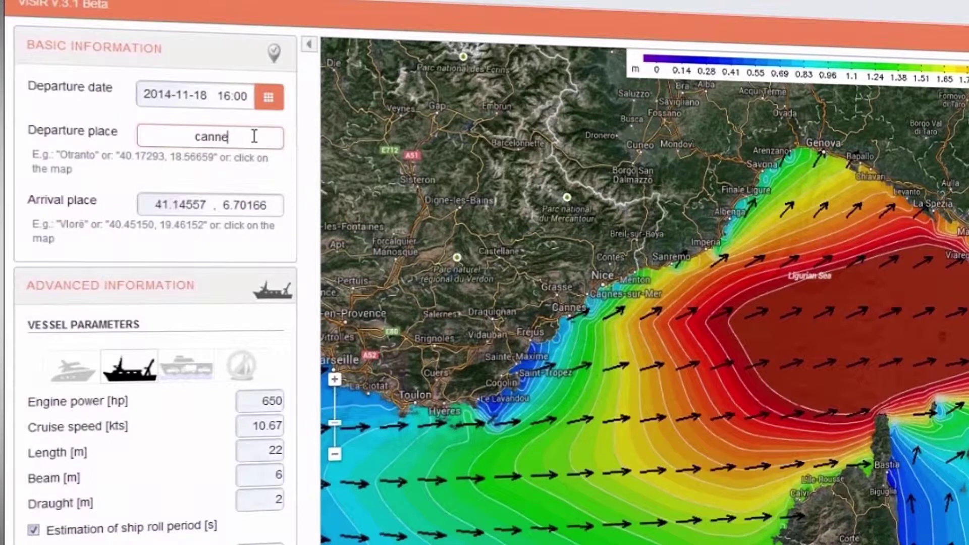
pyautogui.press('Tab')
pyautogui.press('BackSpace')
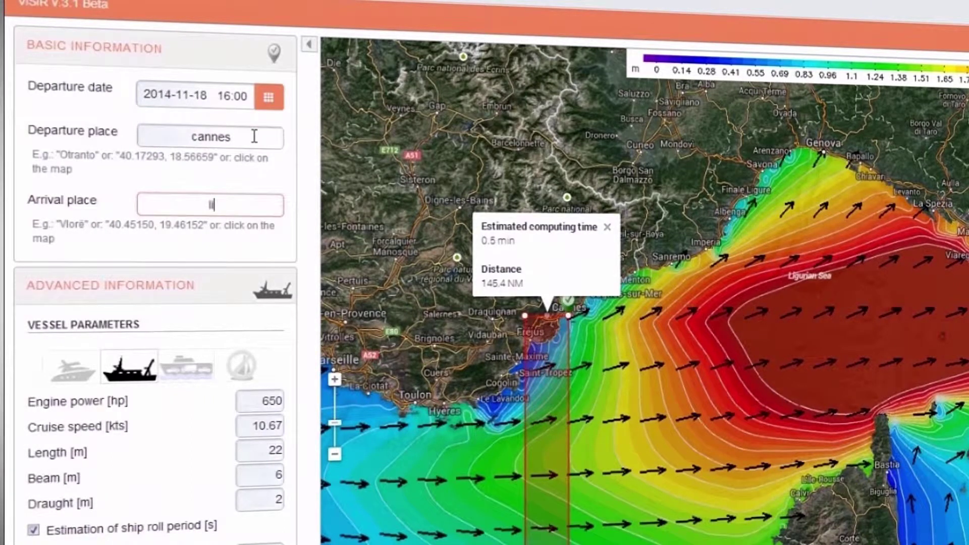
pyautogui.write('livorno')
pyautogui.press('Return')
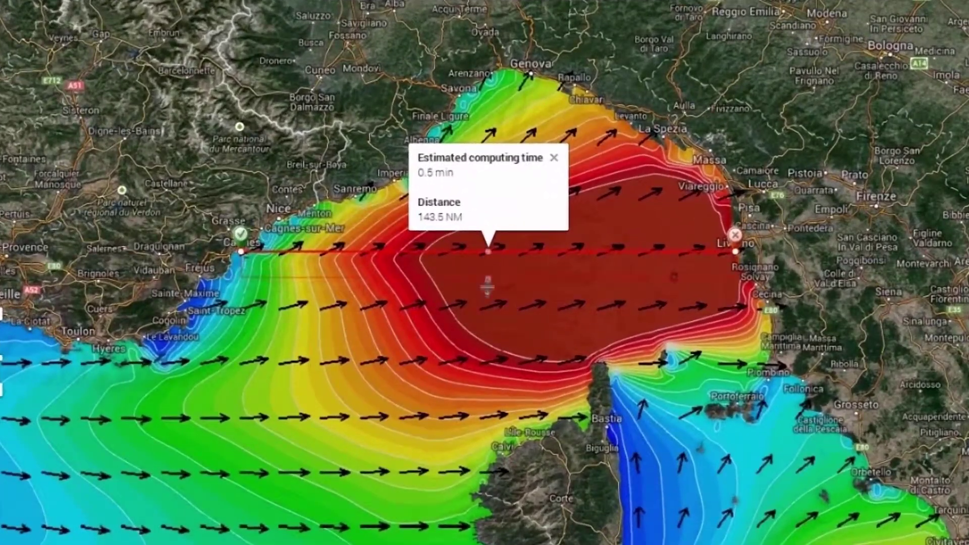
# Step: Stretch the route search area south and north to the coast, then compute the route
pyautogui.moveTo(488, 287); pyautogui.dragTo(488, 306)
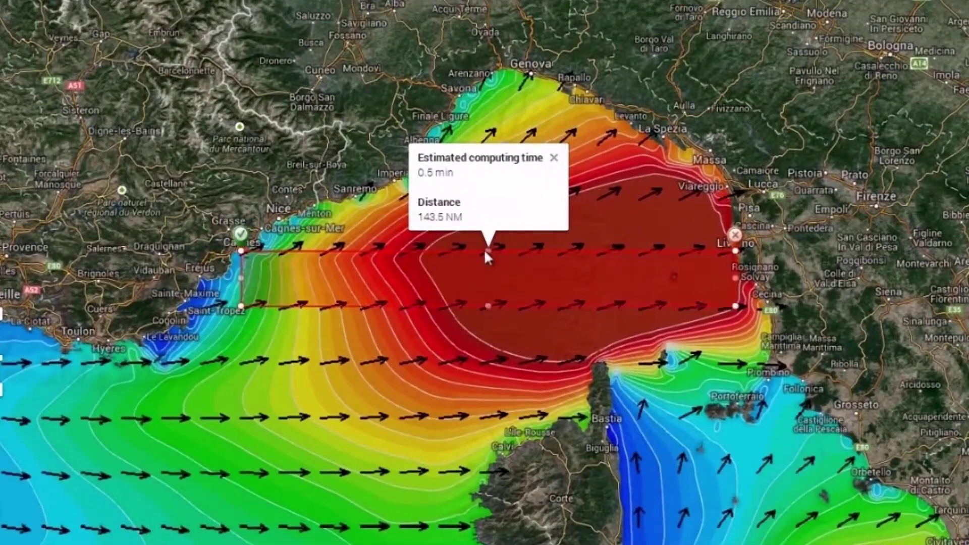
pyautogui.moveTo(489, 251); pyautogui.dragTo(500, 141)
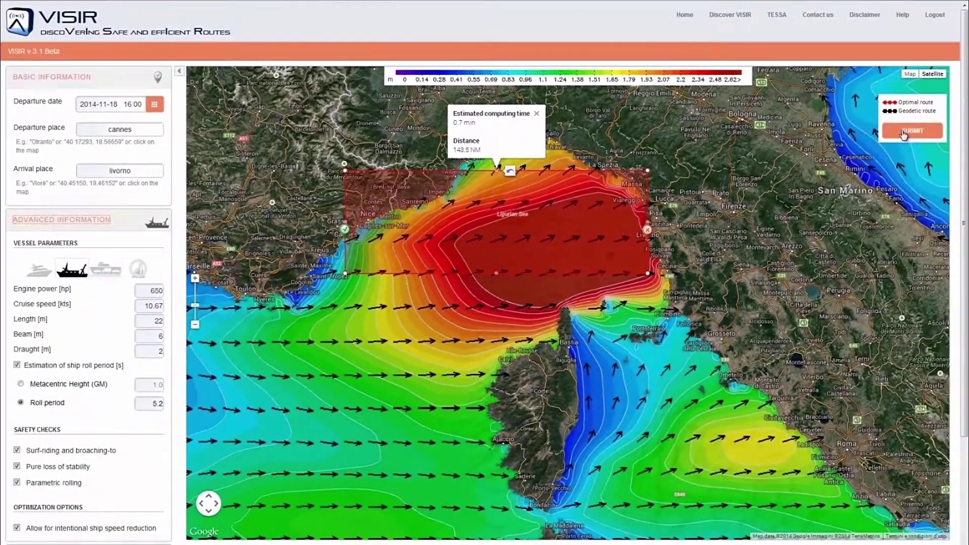
pyautogui.click(903, 132)
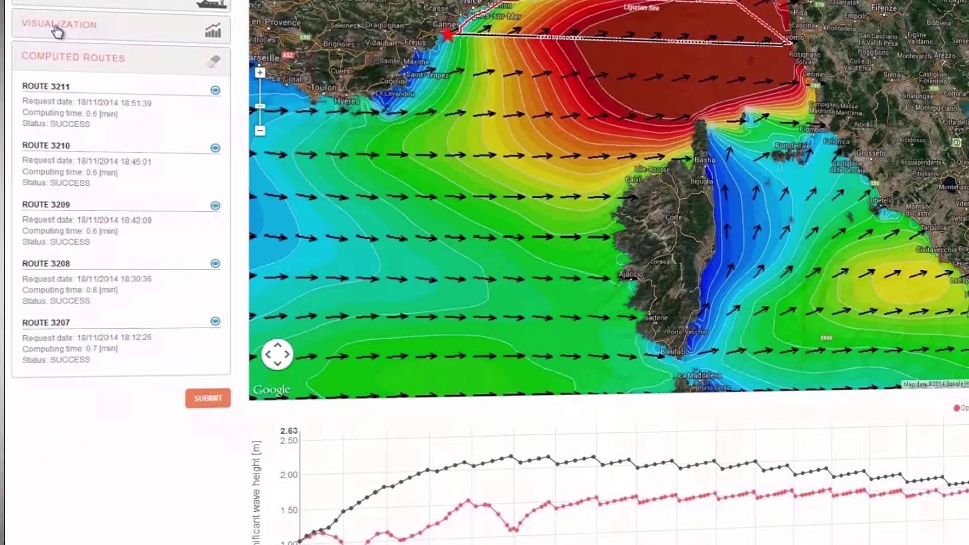
# Step: Switch the route's time-series chart from significant wave height to engine throttle
pyautogui.click(56, 30)
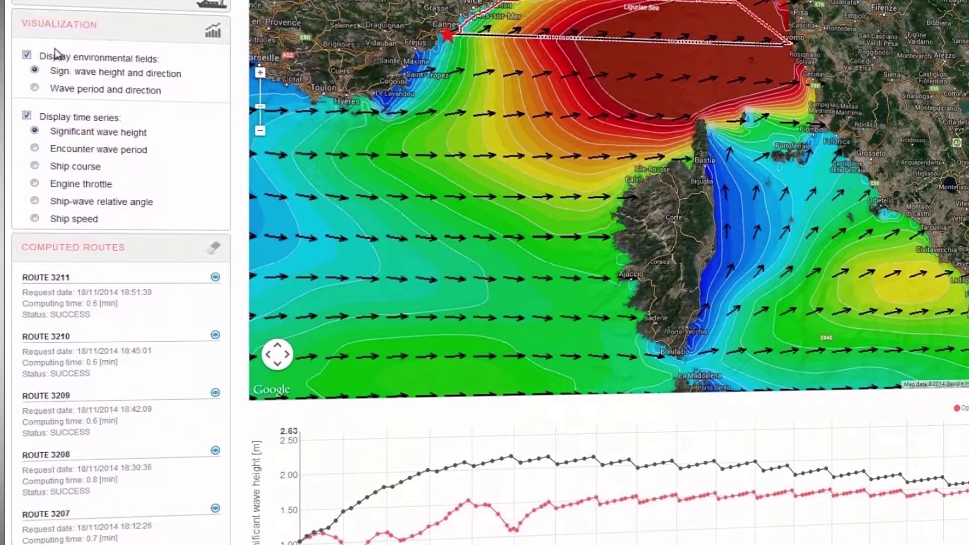
pyautogui.click(34, 184)
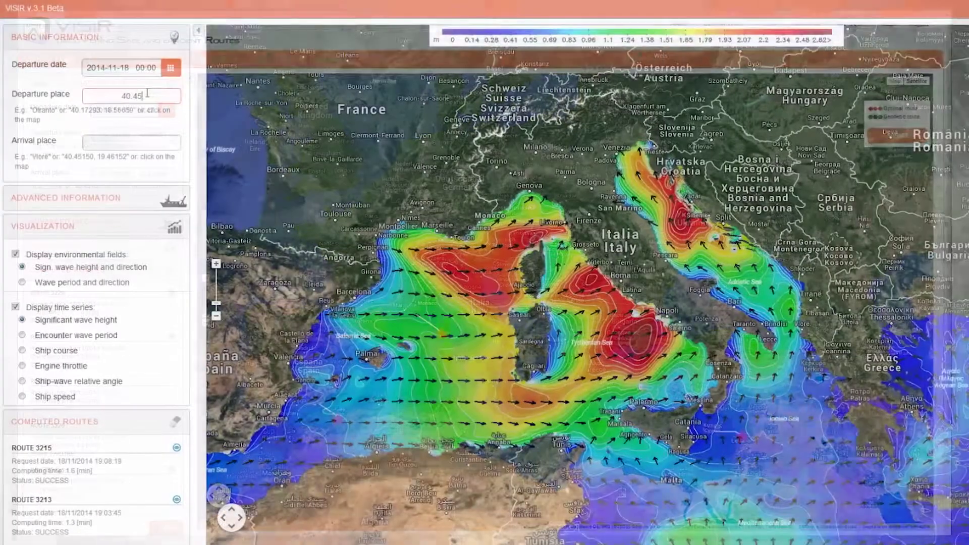
# Step: Enter departure coordinates near Olbia (9.78775, 40.45972) and widen the route's search box toward the south-west
pyautogui.write('136, 9.78775')
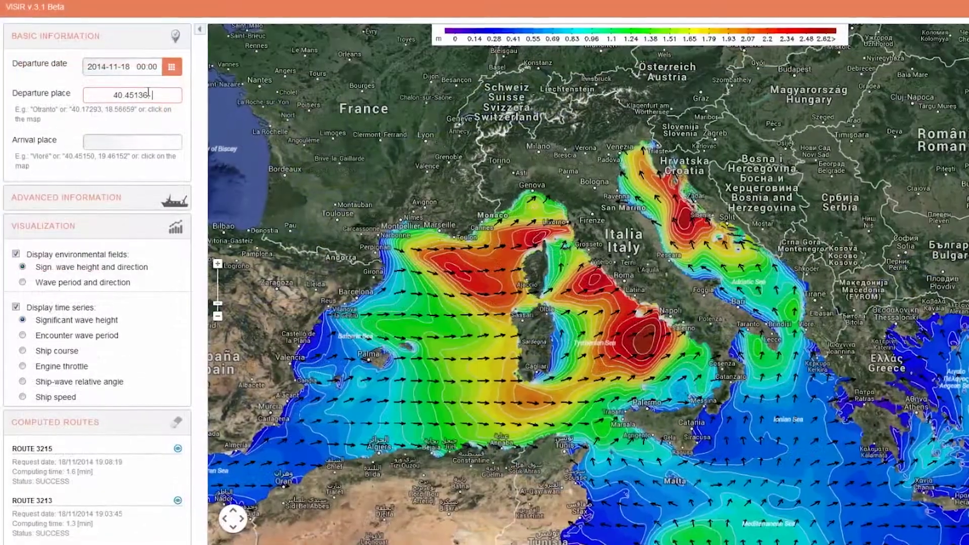
pyautogui.write('40.45972,')
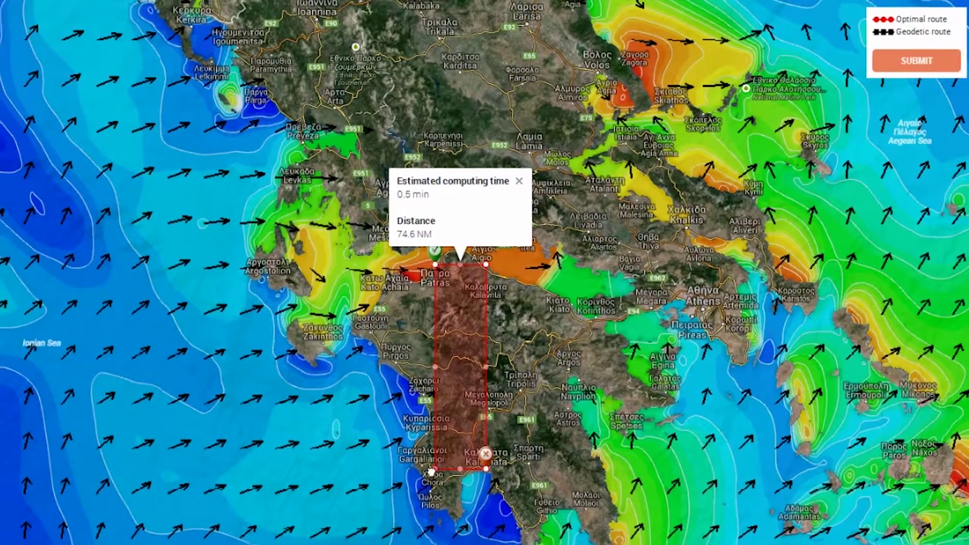
pyautogui.moveTo(432, 471); pyautogui.dragTo(348, 534)
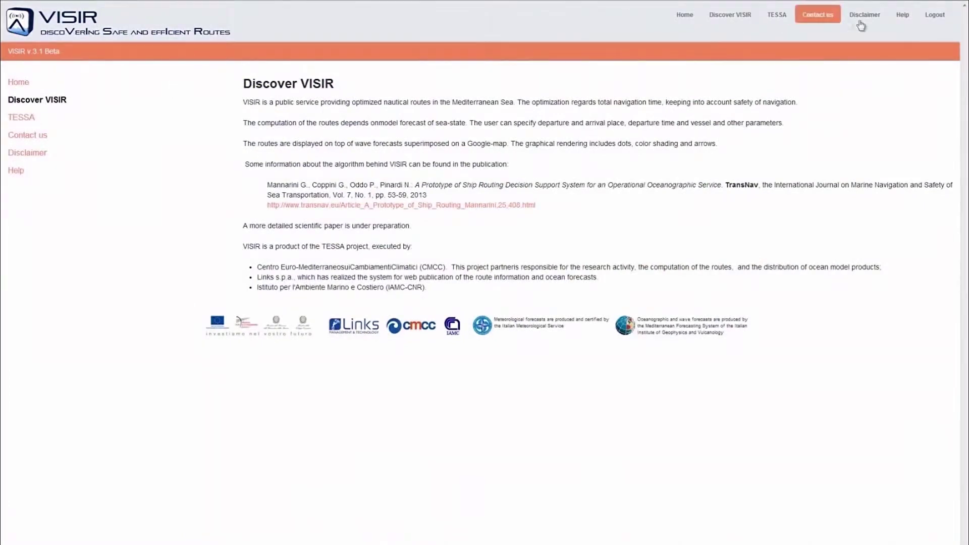
# Step: Read the Help page's Advanced use of VISIR section, then return to the Home route map
pyautogui.click(903, 20)
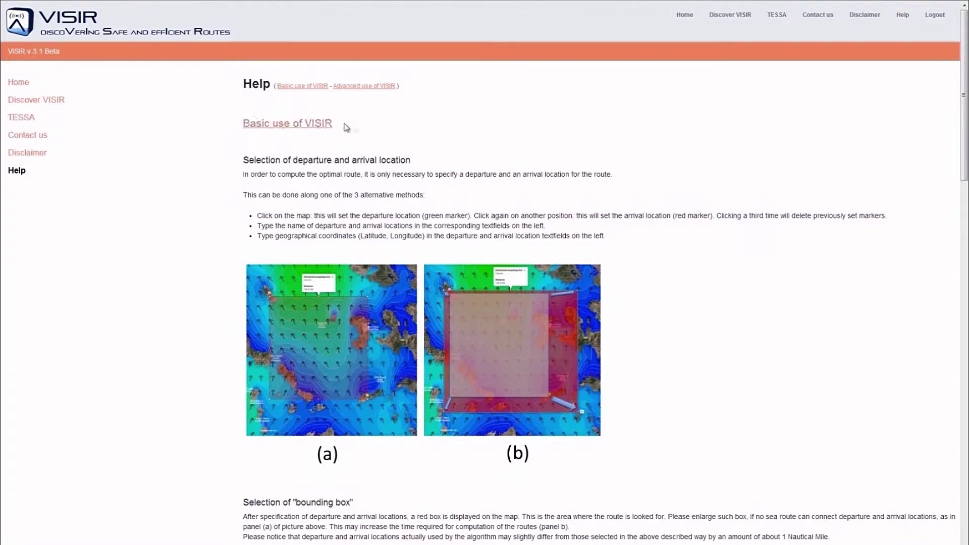
pyautogui.click(366, 87)
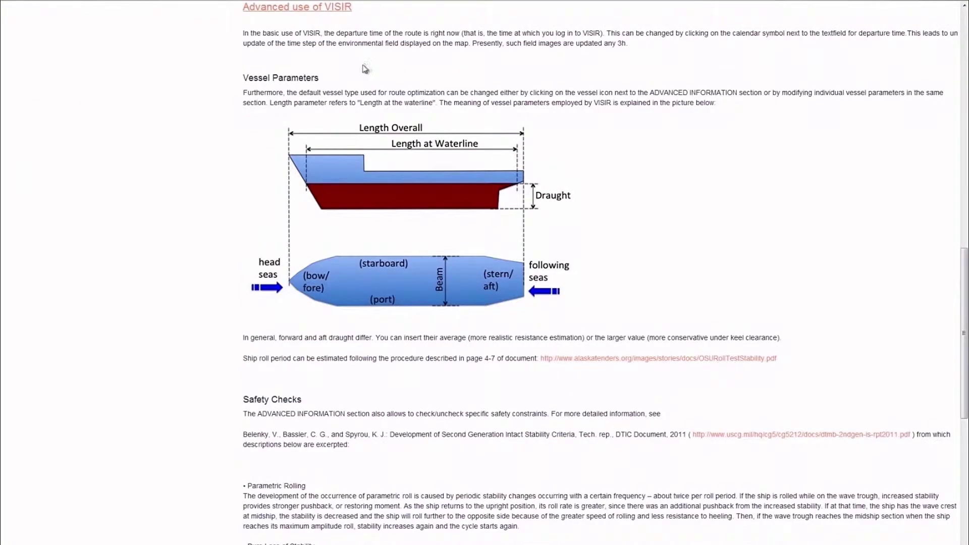
pyautogui.scroll(-9, 273, 204)
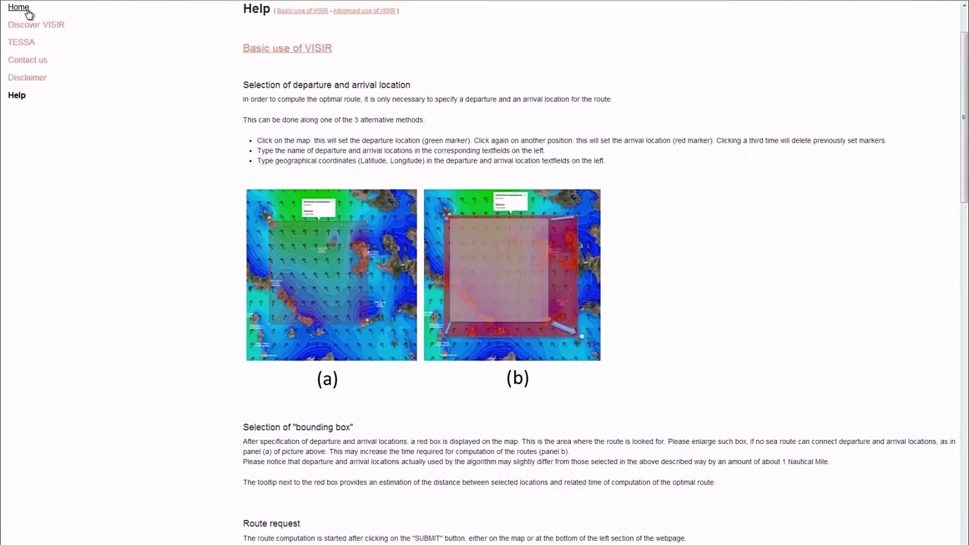
pyautogui.click(15, 9)
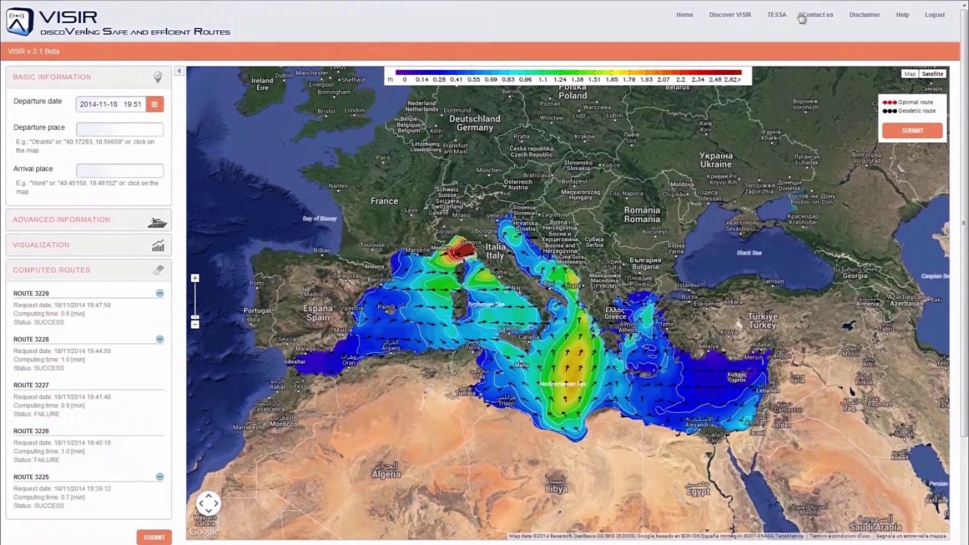
# Step: Start a Contact us message in the Bug report category saying a bug was found in route #3274
pyautogui.click(815, 15)
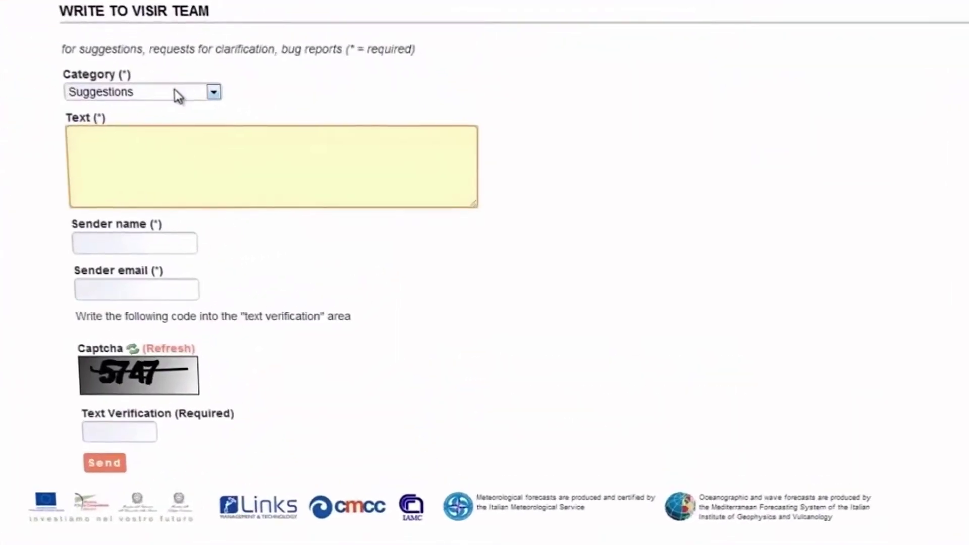
pyautogui.click(178, 95)
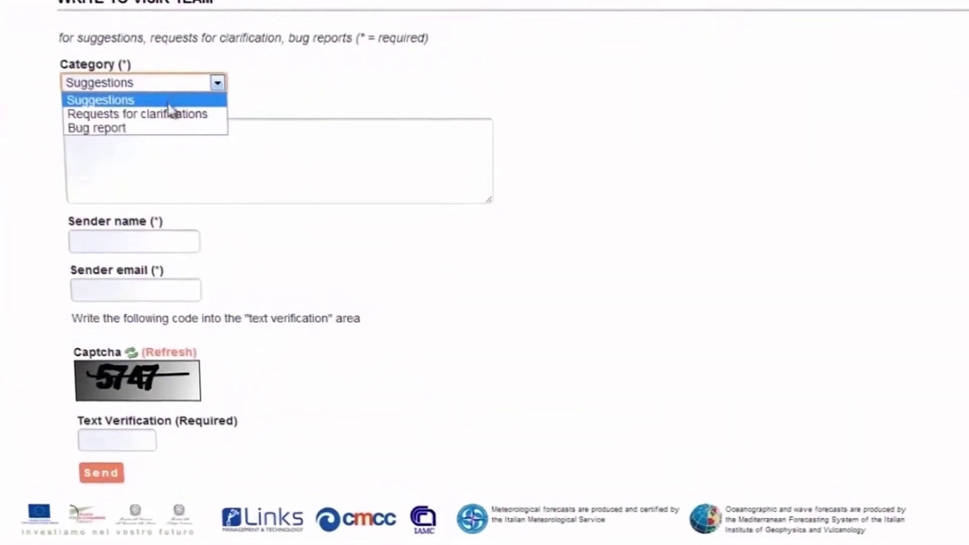
pyautogui.click(165, 115)
pyautogui.click(121, 126)
pyautogui.write('I think a found a bug in route  #3274....')
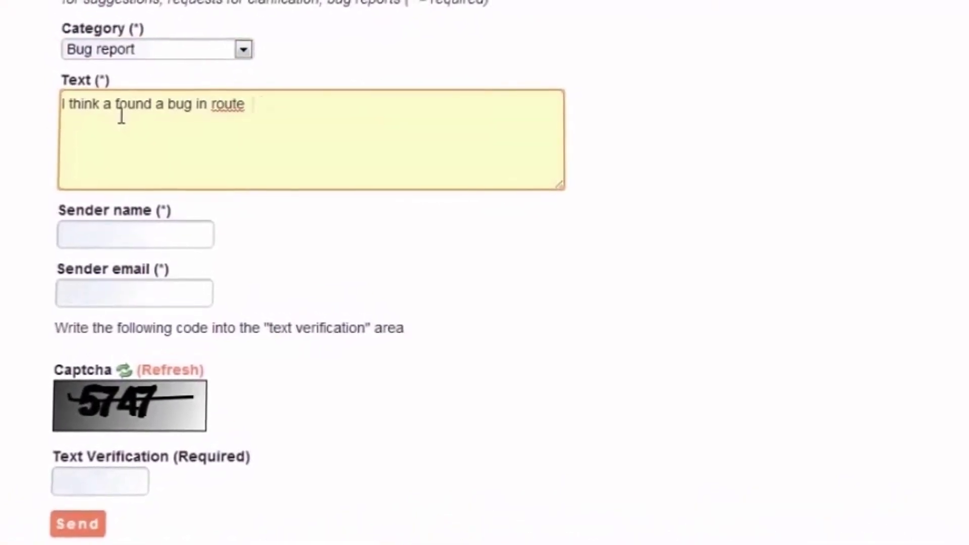
# Step: Fill in the sender's name and e-mail address on the form
pyautogui.click(83, 233)
pyautogui.write('Iris')
pyautogui.press('Tab')
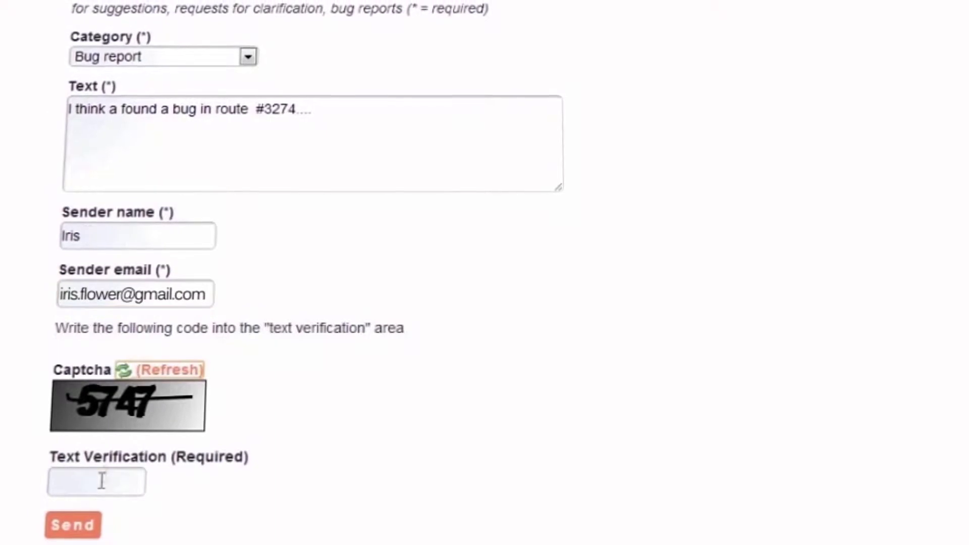